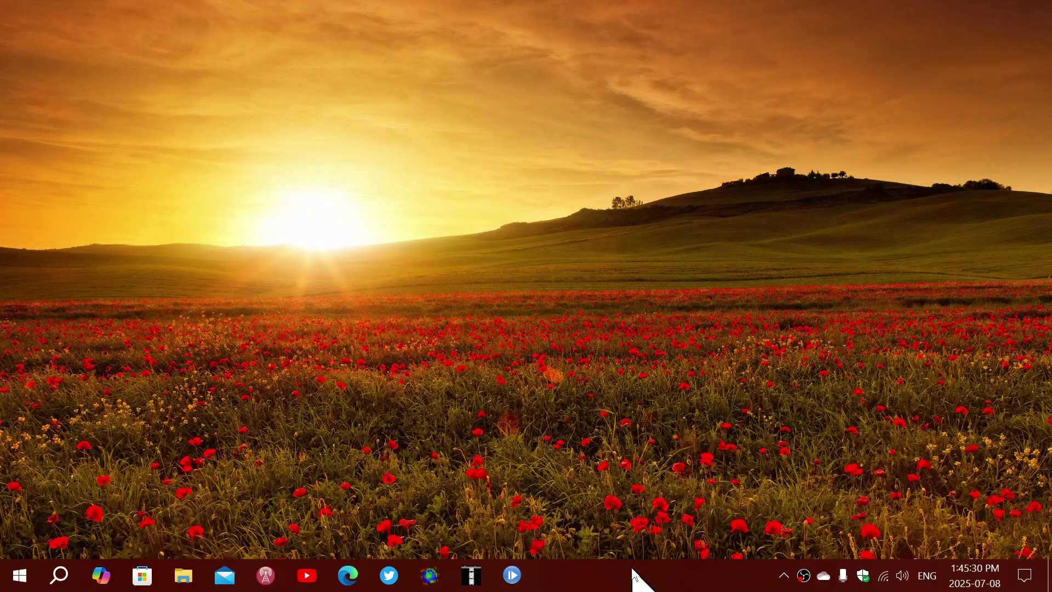
Step: Launch Windows Settings from the Start menu
left_click(19, 576)
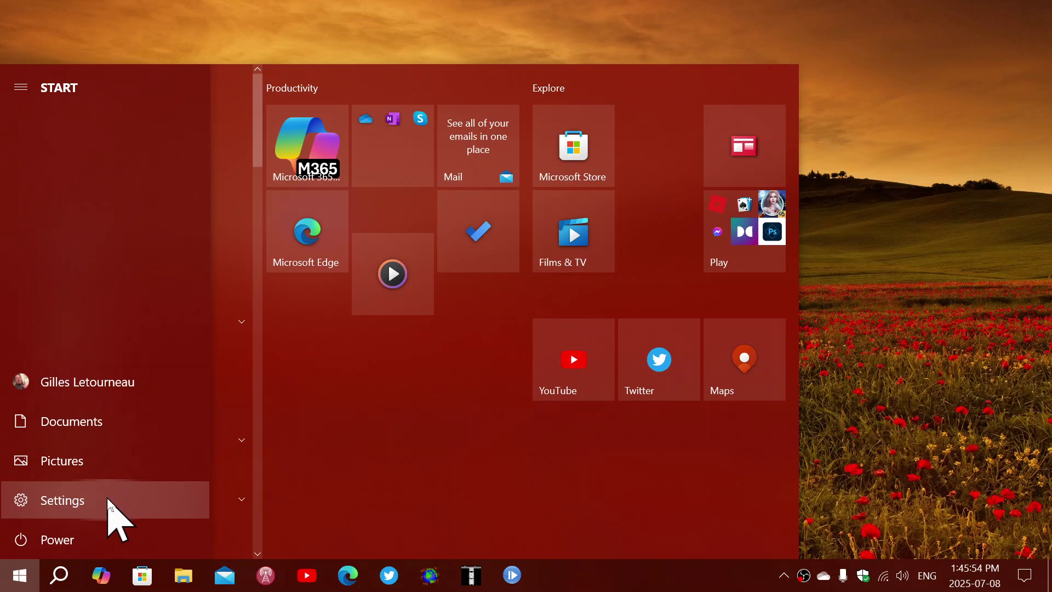
left_click(111, 506)
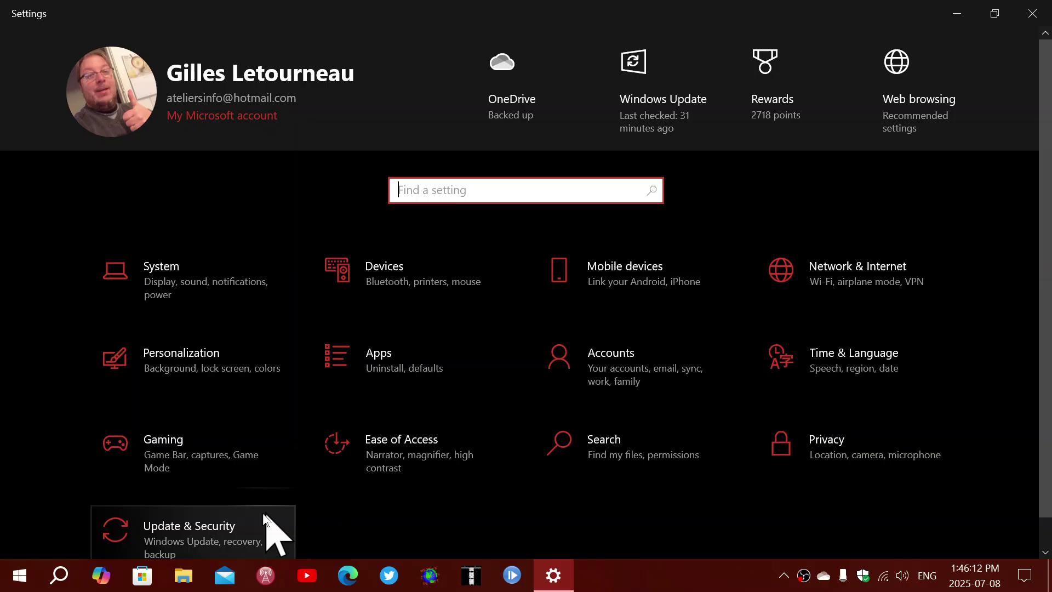
Step: Find the 2025-07 Cumulative Update (KB5062554) in Update & Security's update history, then close Settings
left_click(294, 531)
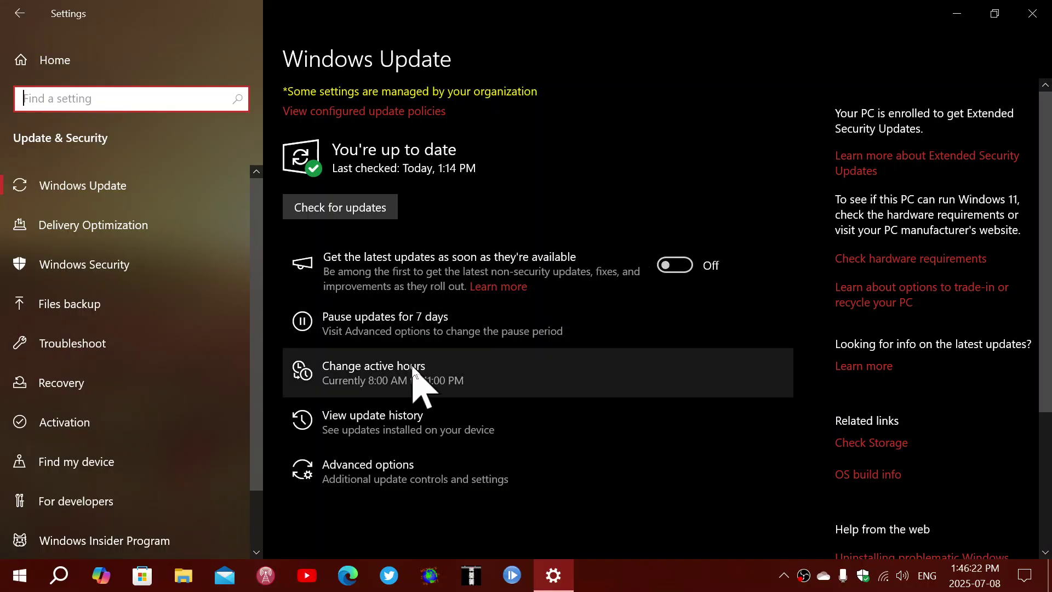
left_click(412, 425)
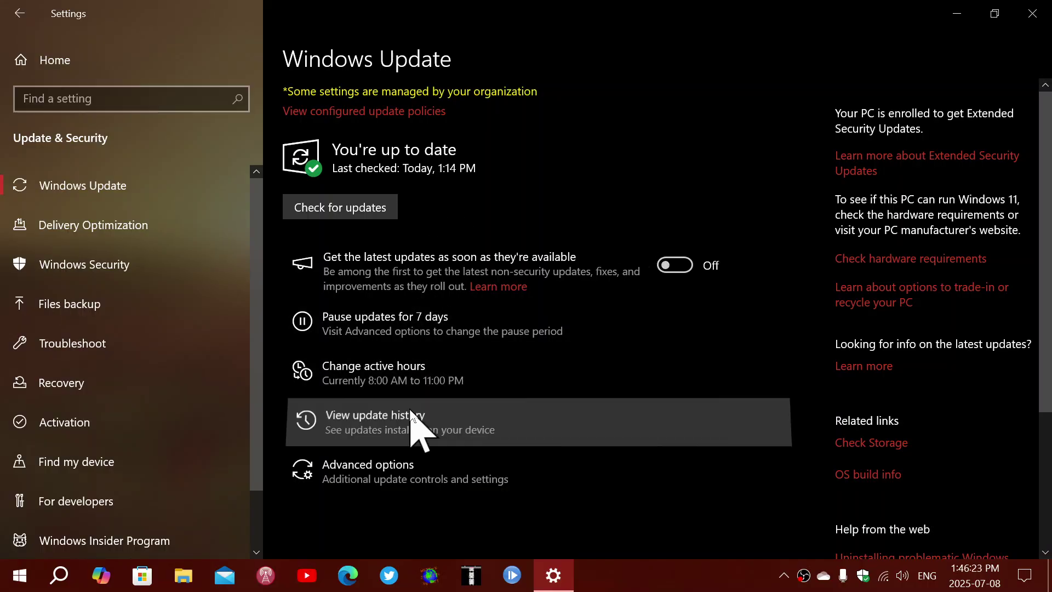
left_click(641, 410)
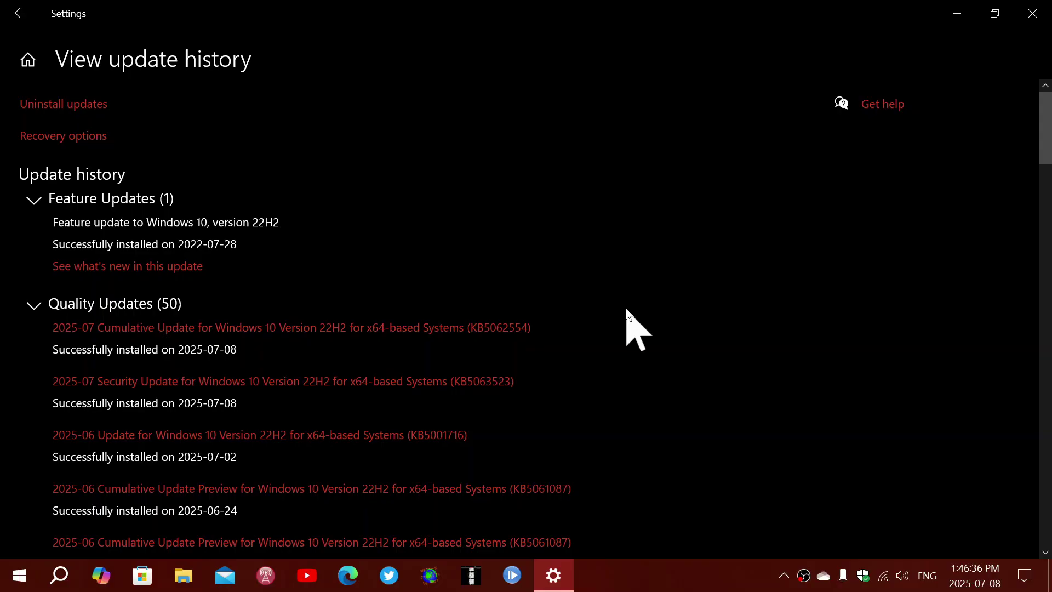
left_click(1031, 13)
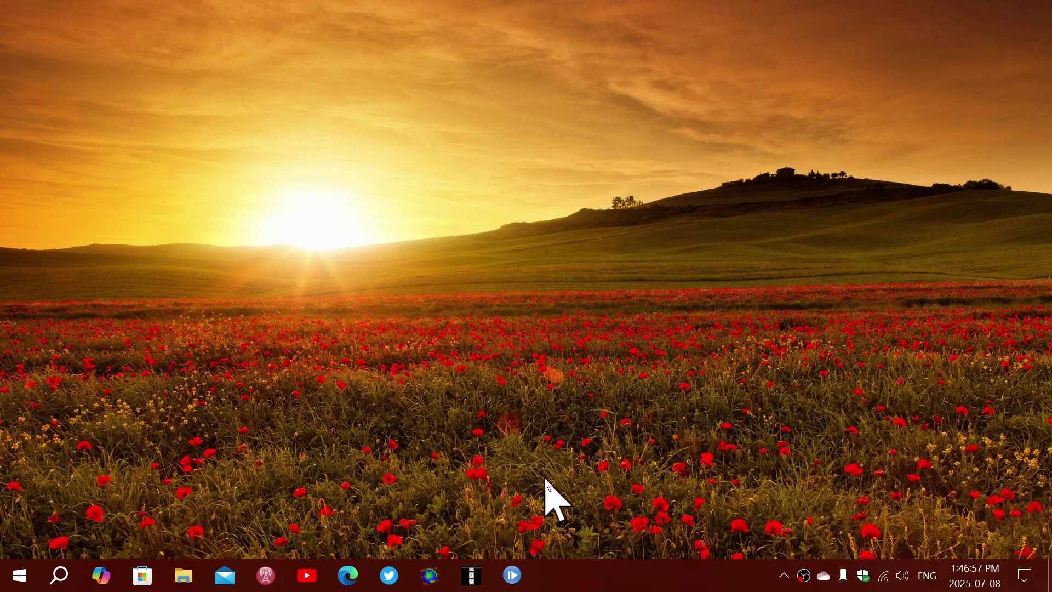
Step: Bring up the desktop context menu and dismiss it
right_click(500, 355)
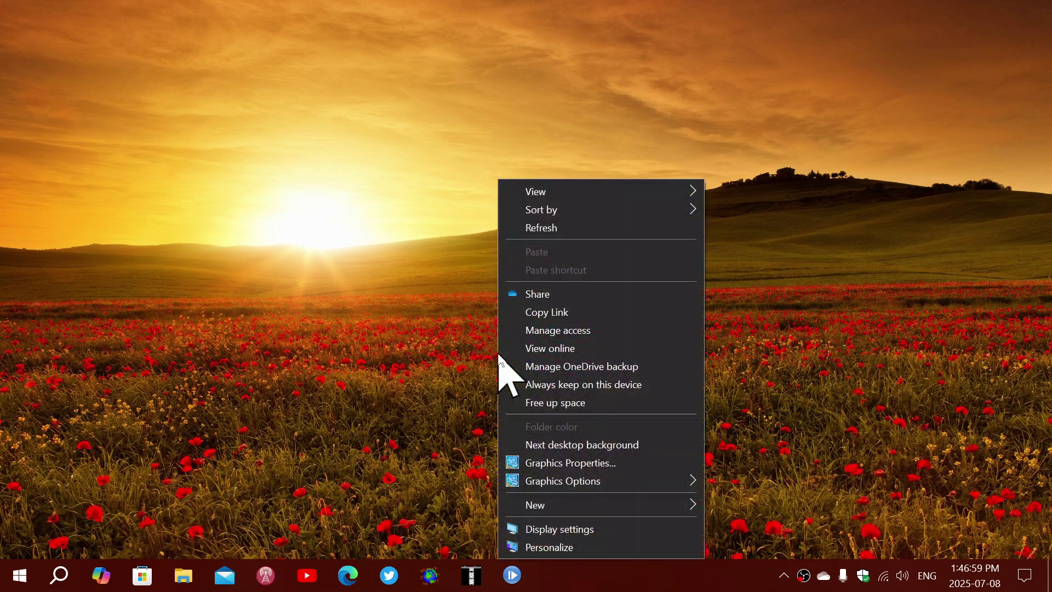
left_click(341, 362)
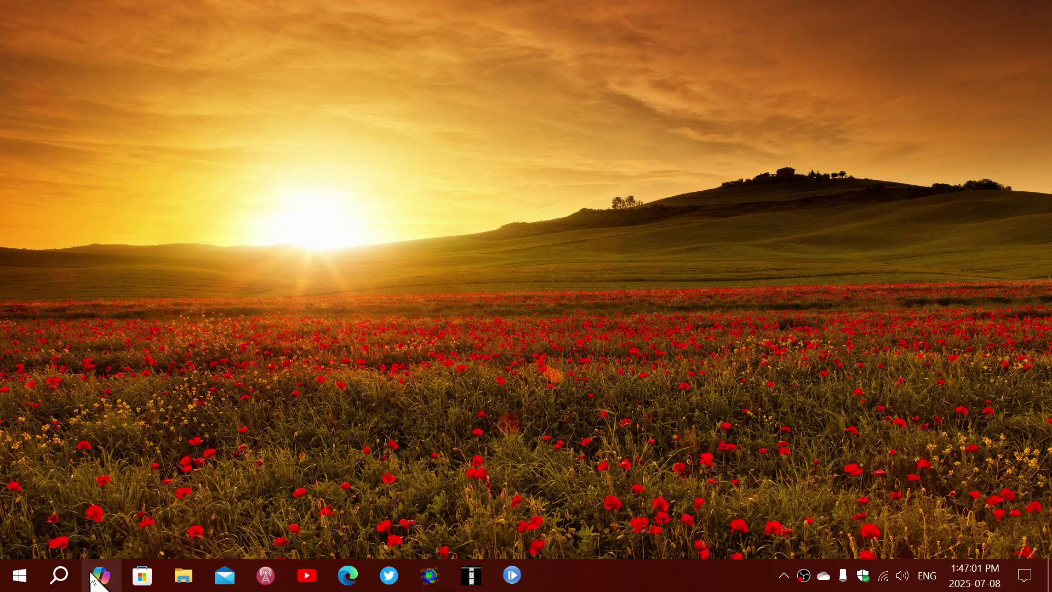
Step: Run winver from Windows search to show Windows 10 Pro 22H2, OS Build 19045.6093
left_click(60, 575)
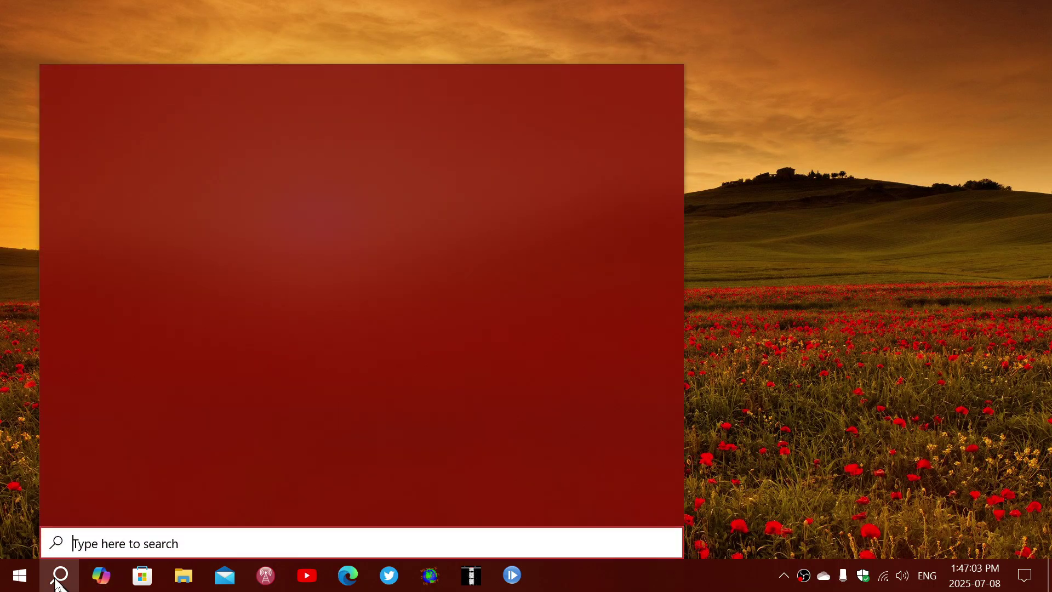
type("winver")
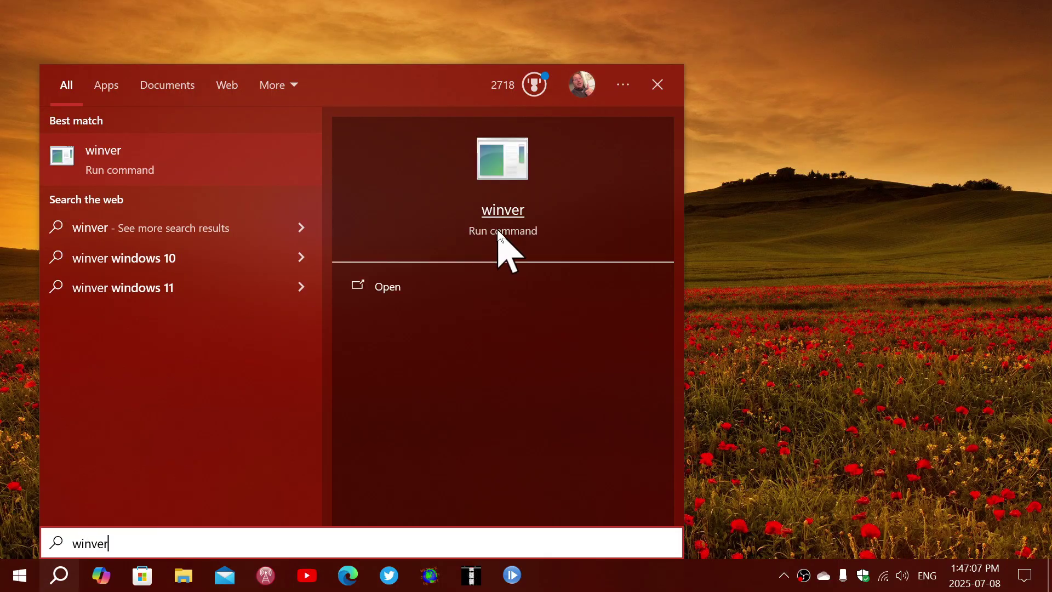
left_click(505, 215)
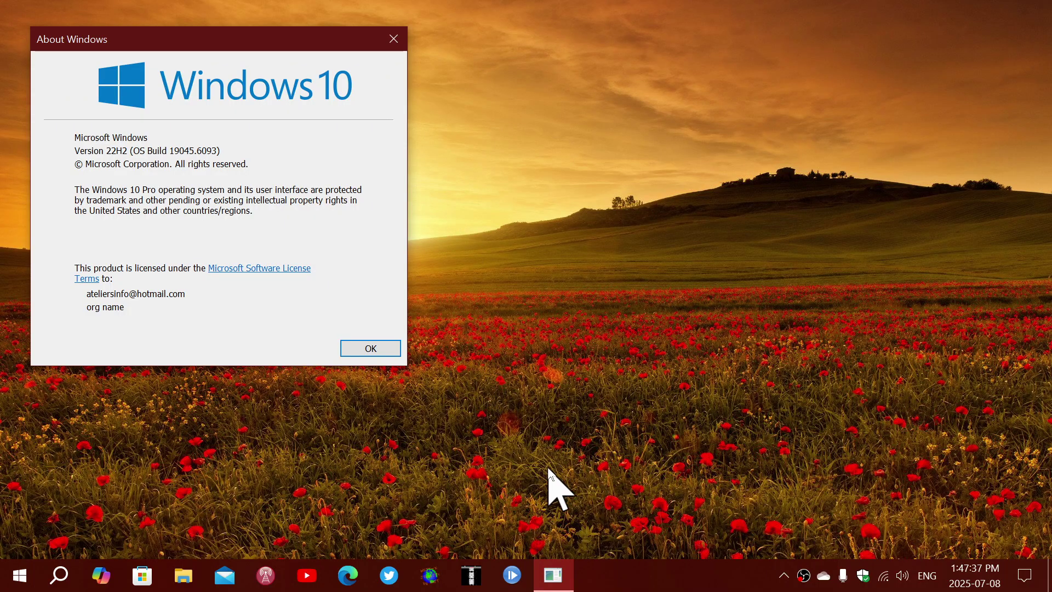
left_click(658, 582)
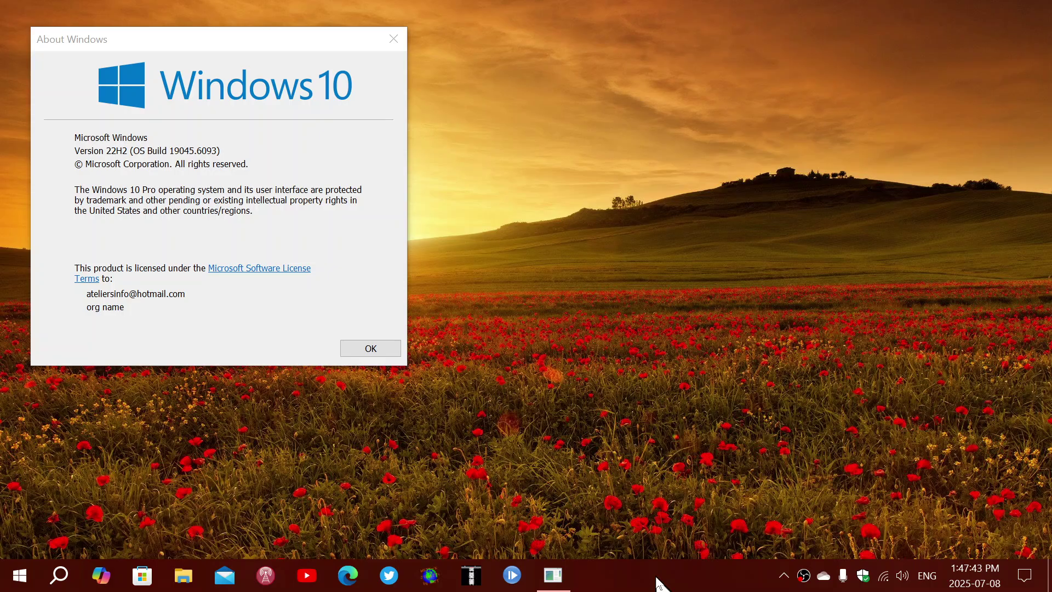